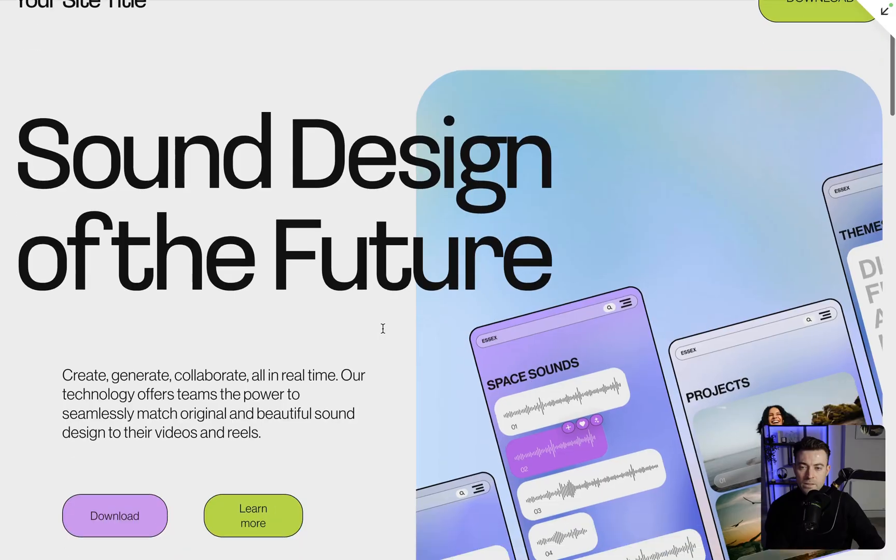
scroll(384, 329, down, 5)
scroll(382, 329, down, 3)
scroll(383, 329, up, 4)
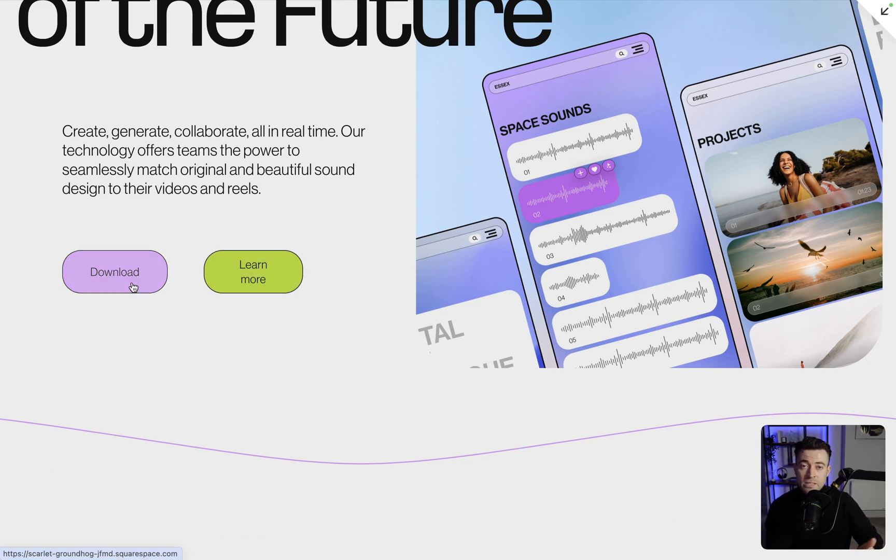
scroll(133, 287, down, 5)
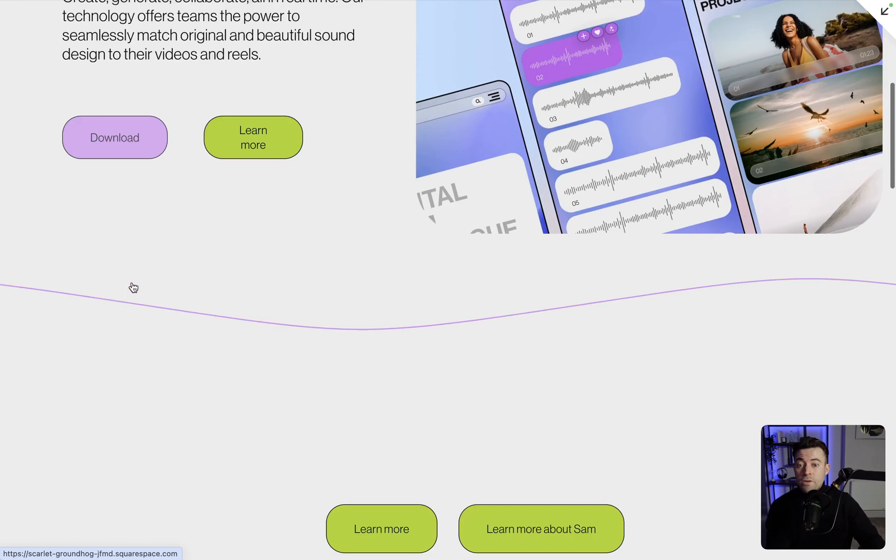
scroll(133, 287, down, 4)
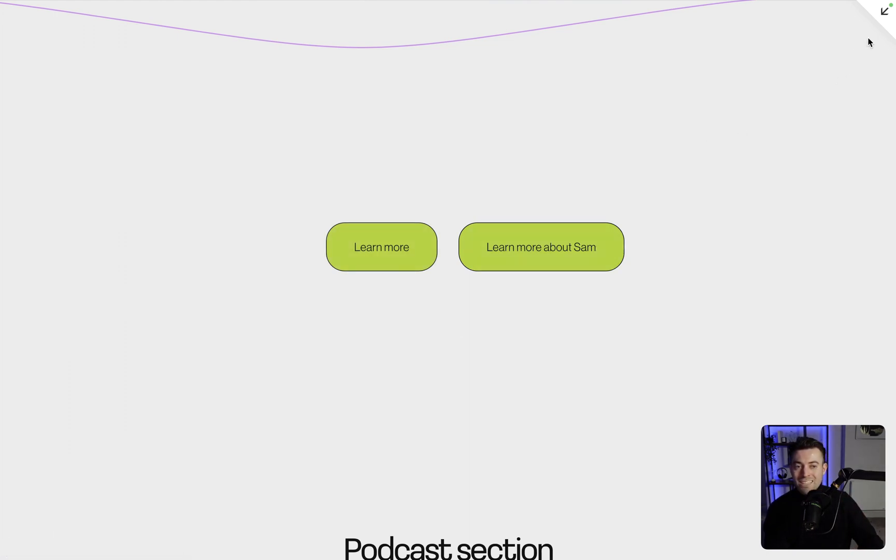
Step: Leave the preview, edit the page and insert a Spacer block beside the second button
click(885, 11)
click(182, 27)
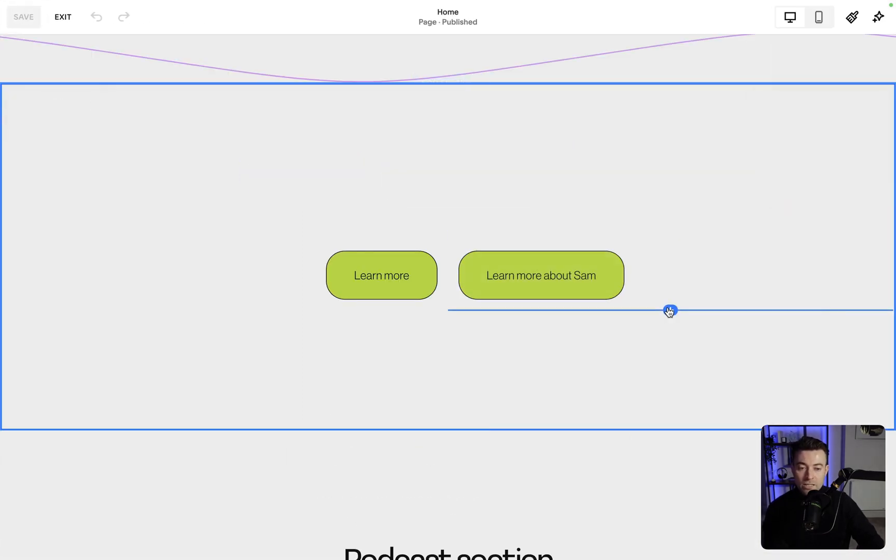
click(671, 310)
click(699, 322)
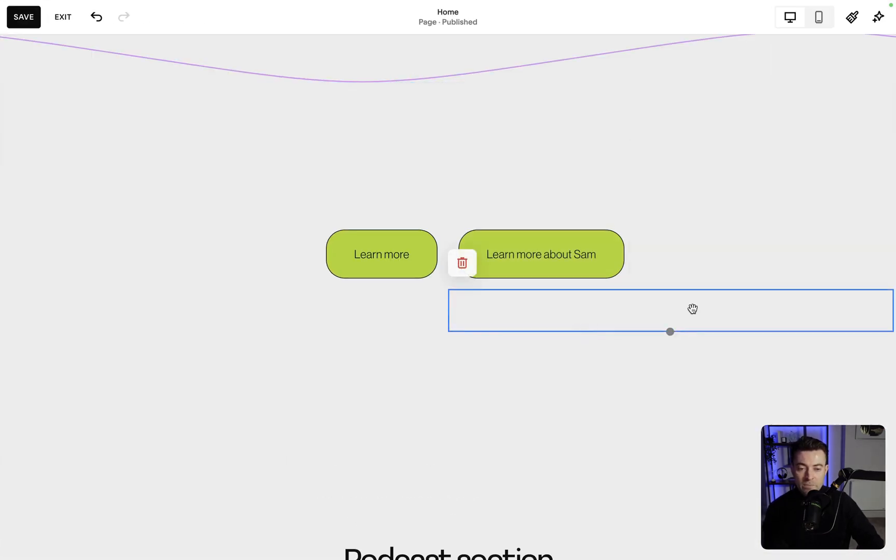
mouse_move(692, 309)
mouse_down()
mouse_move(619, 253)
mouse_move(536, 257)
mouse_move(573, 253)
mouse_up()
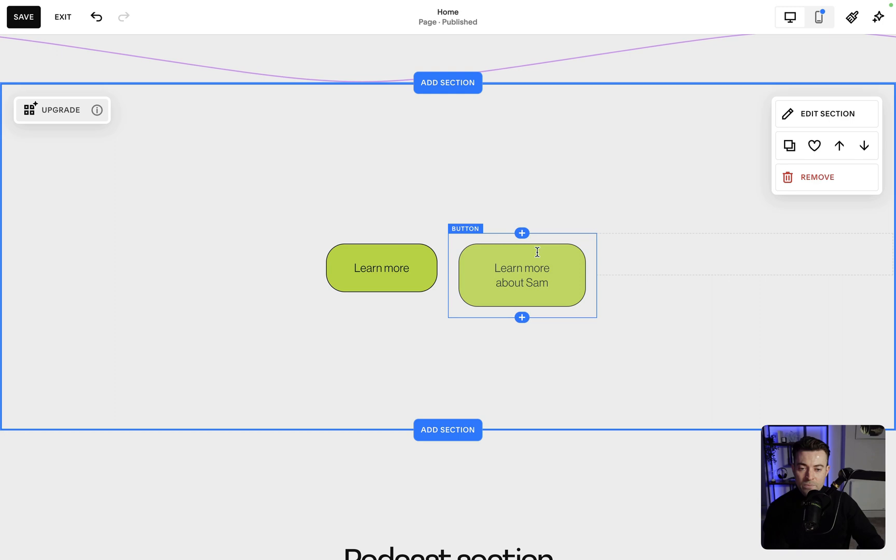
Step: Remove the Spacer block again and exit the page editor back to the dashboard
click(612, 257)
click(612, 206)
key(Delete)
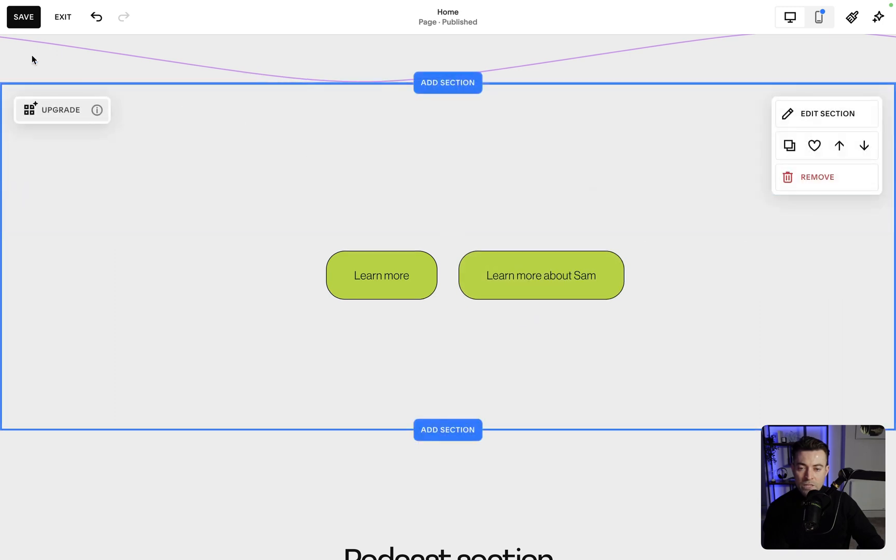
click(62, 17)
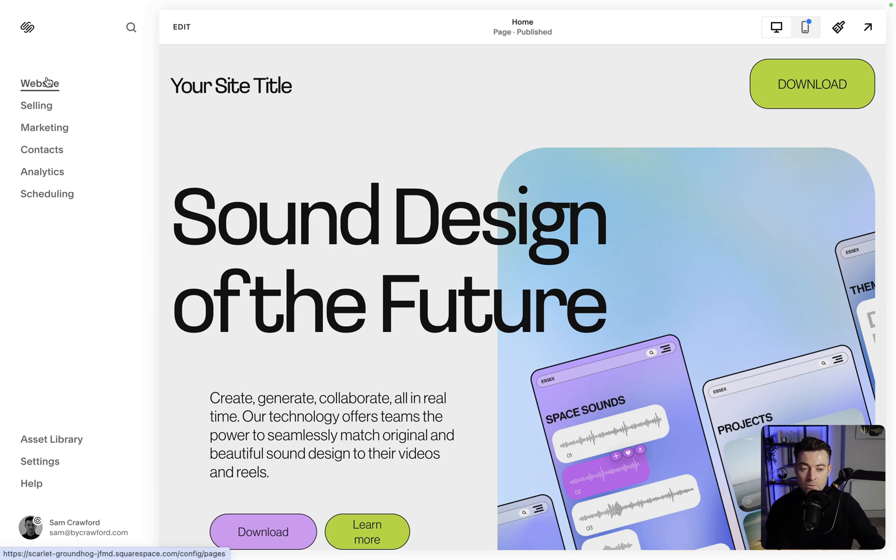
Step: Paste the rule giving small, medium and large buttons width: 120px !important into Custom CSS
click(40, 84)
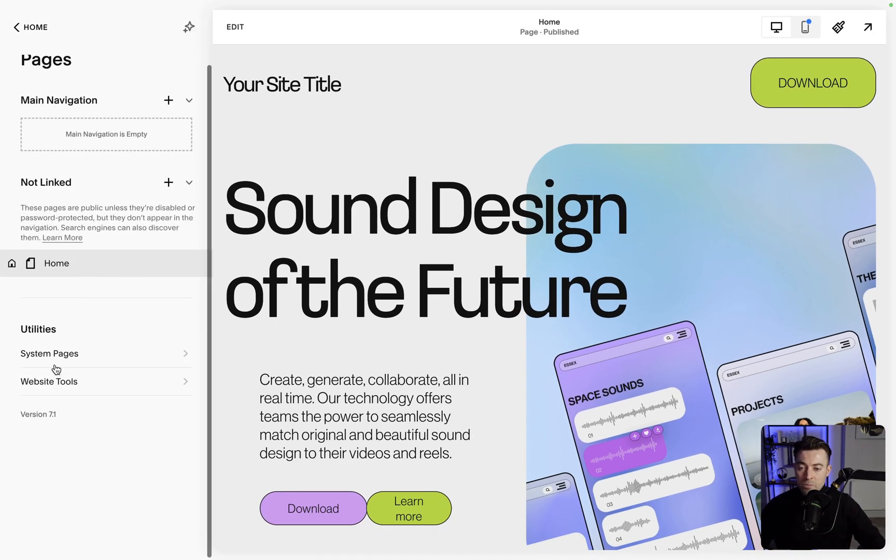
click(57, 382)
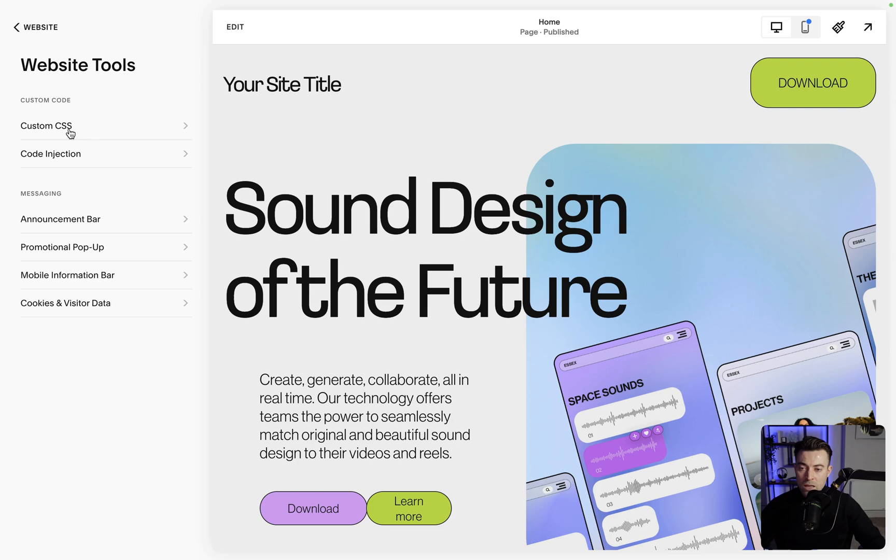
click(79, 127)
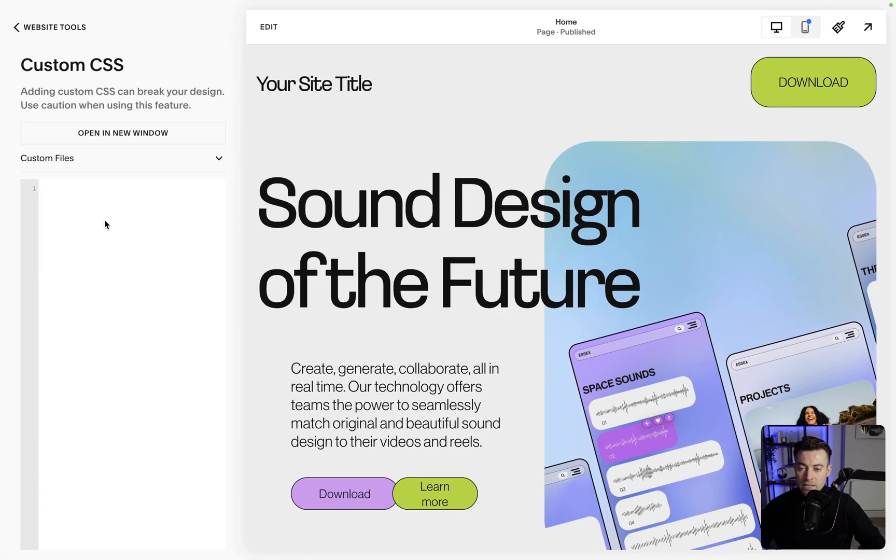
click(105, 219)
text(.sqs-block-button-element--small, .sqs-block-button-element--medium, .sqs-block-button-element--large {  width: 120px !important; })
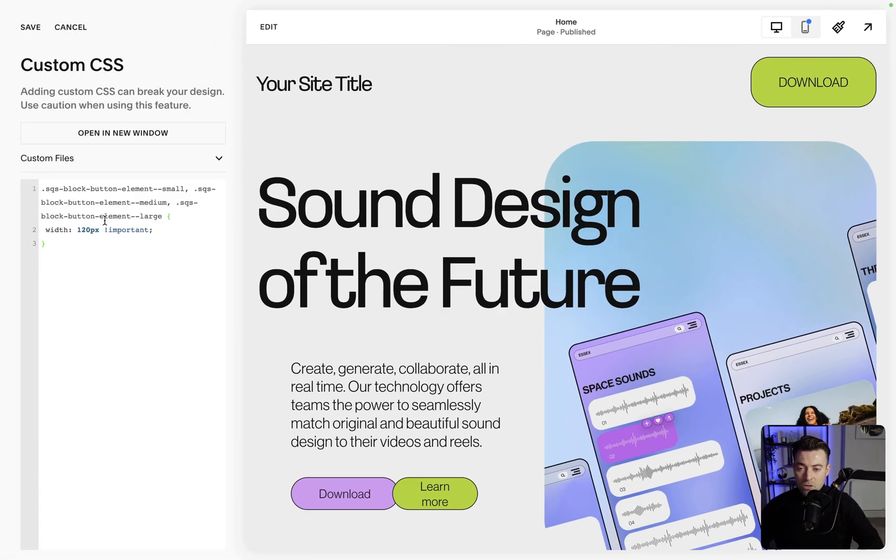
scroll(331, 345, down, 5)
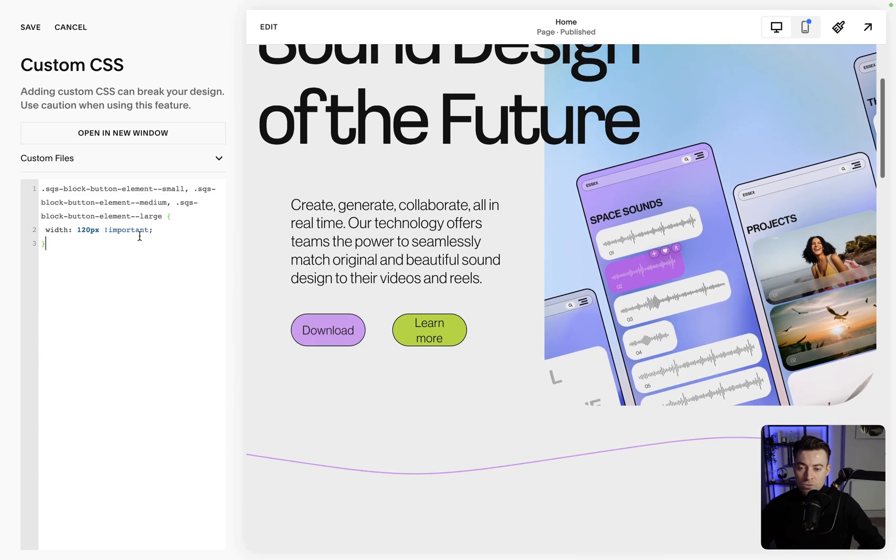
Step: Highlight the button class names and the width property in the pasted rule to review it
mouse_move(44, 190)
mouse_down()
mouse_move(175, 189)
mouse_move(81, 202)
mouse_up()
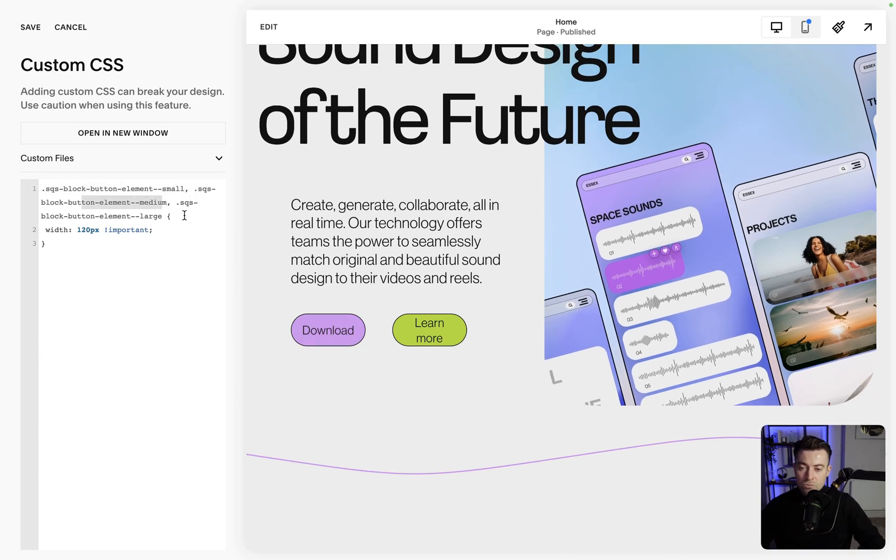
drag(162, 217, 180, 204)
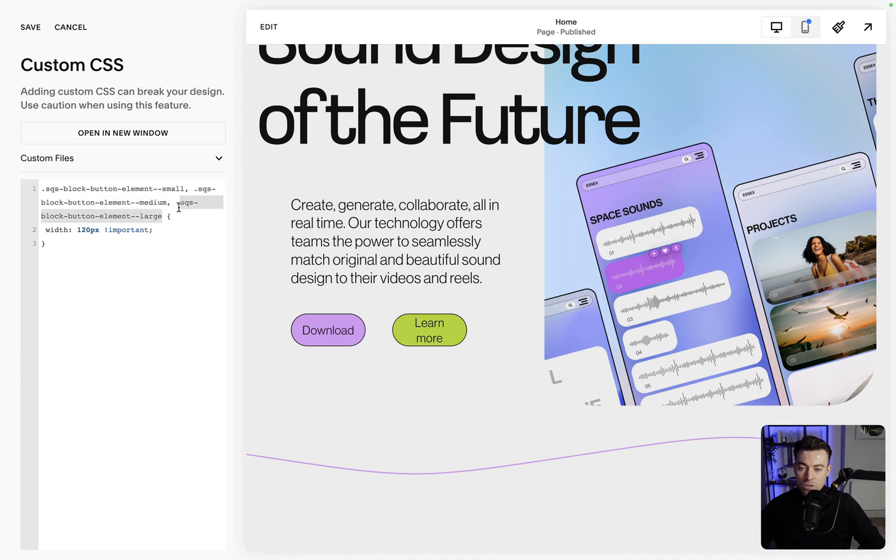
double_click(57, 230)
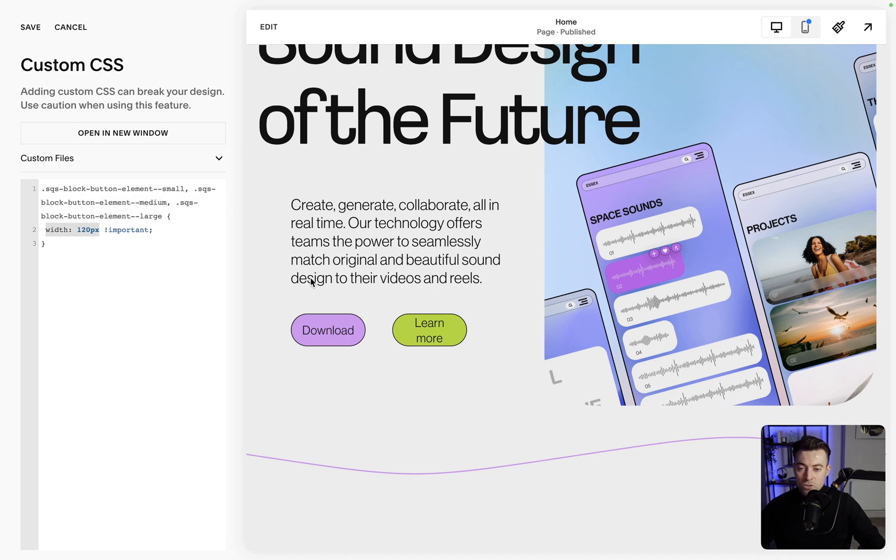
scroll(500, 355, down, 5)
scroll(501, 355, down, 4)
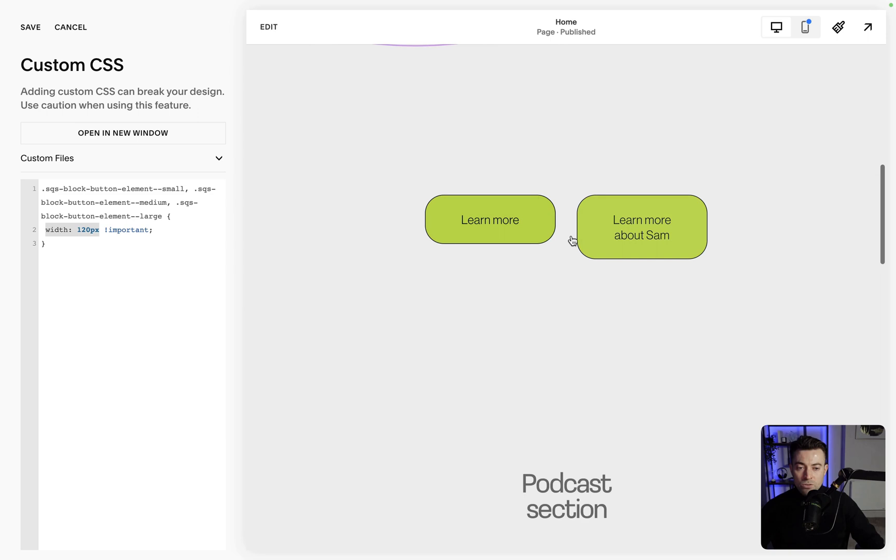
Step: Preview the buttons full-screen before and after changing the CSS width to 200px
click(868, 27)
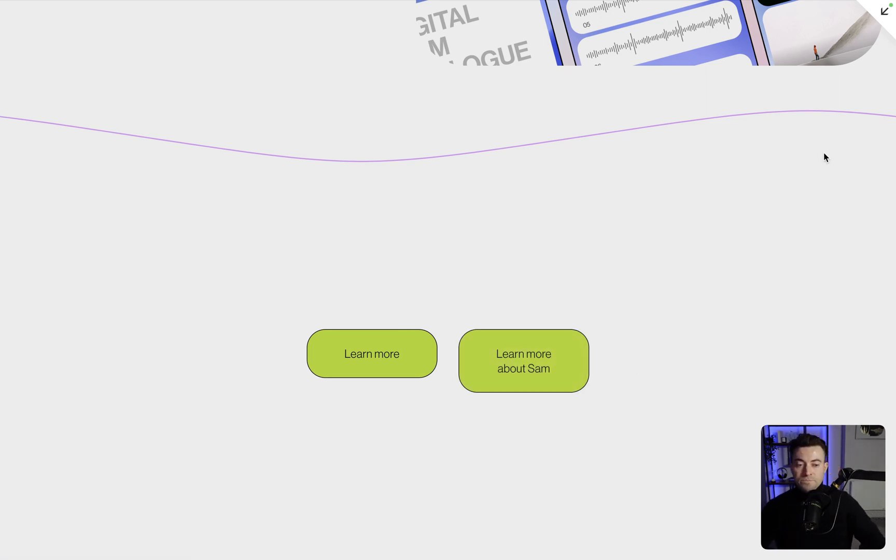
click(885, 11)
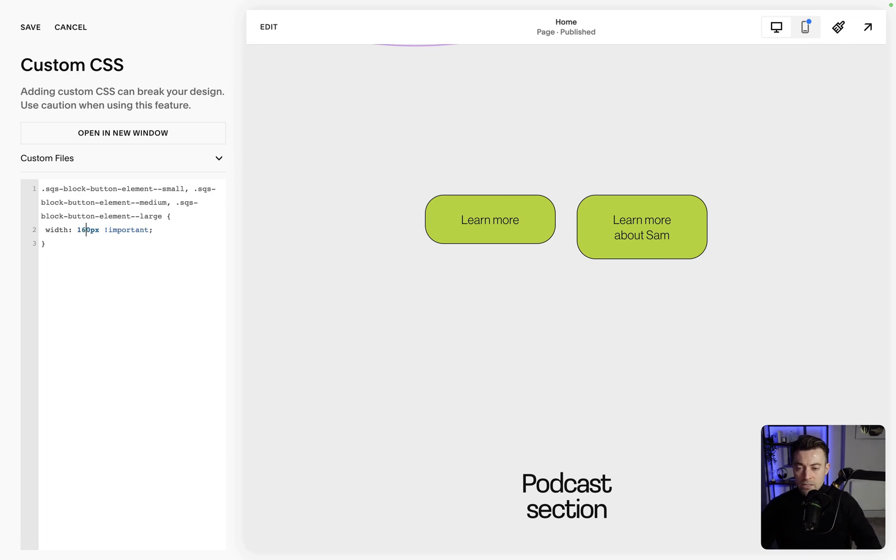
text(2)
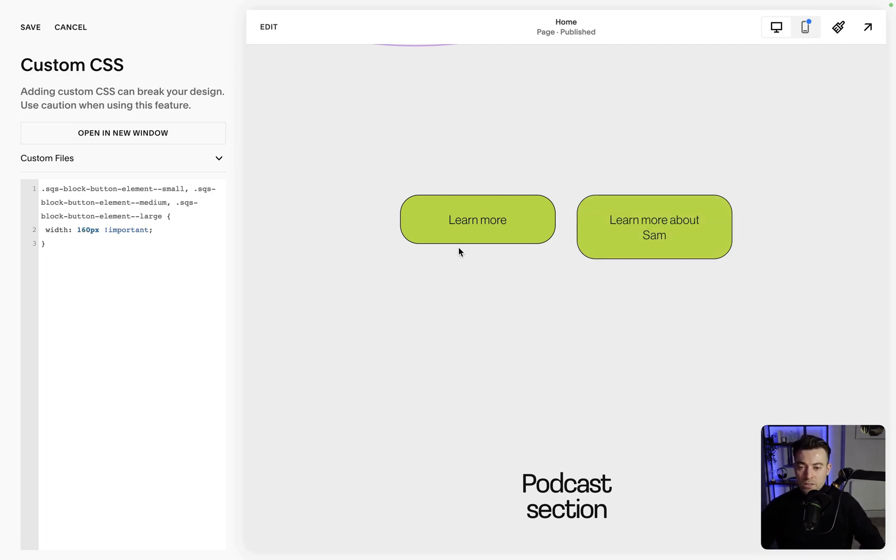
click(869, 27)
click(887, 11)
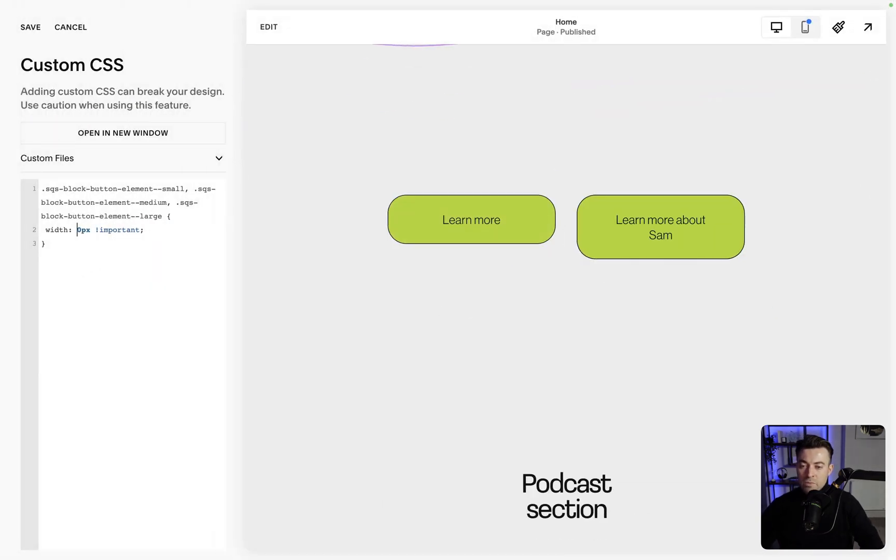
click(869, 27)
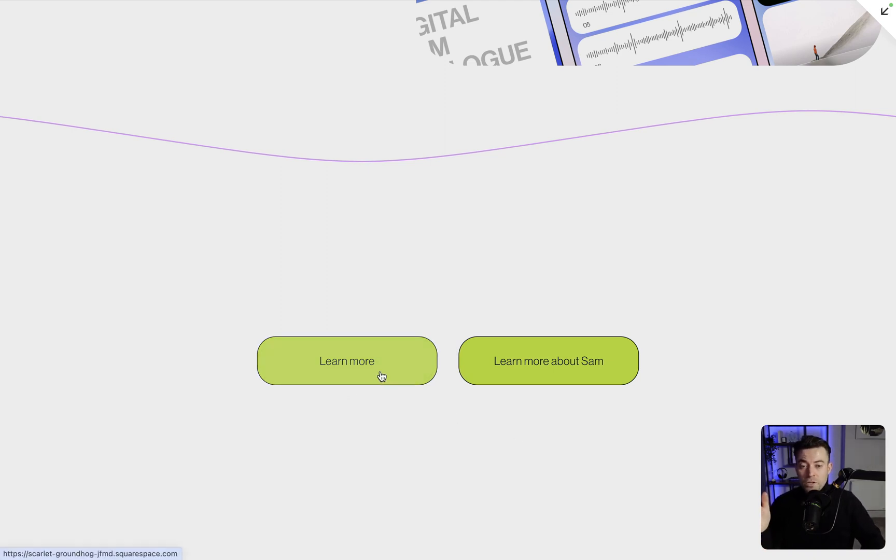
click(884, 11)
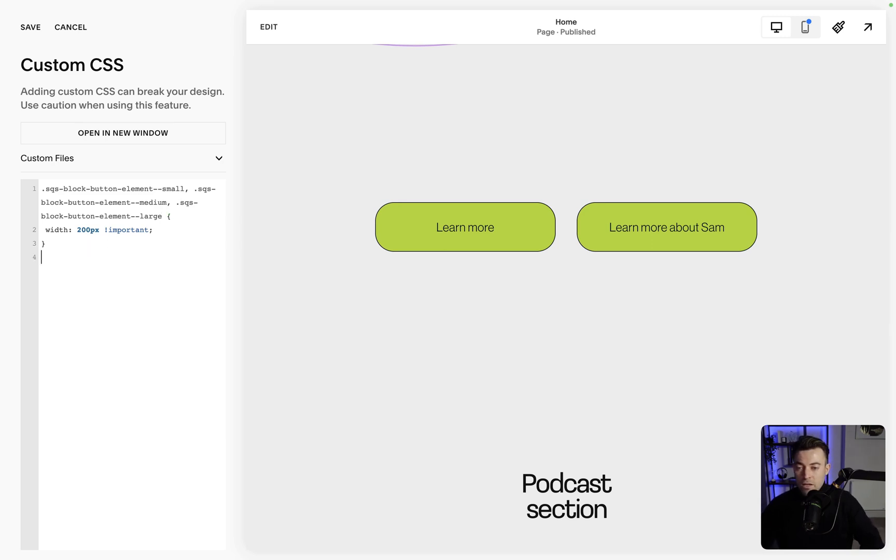
drag(59, 243, 24, 178)
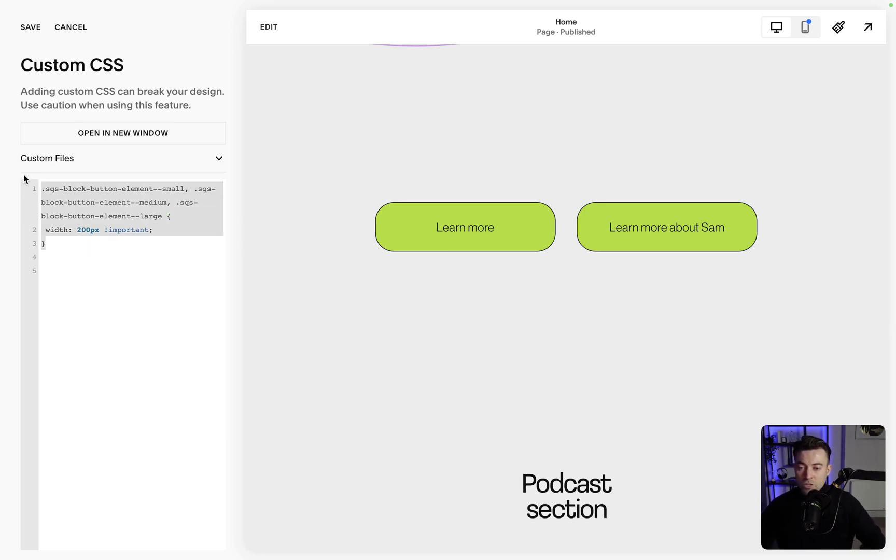
Step: Duplicate the button rule and trim the first copy down to the small button class at 200px
key(ctrl+c)
click(69, 285)
key(ctrl+v)
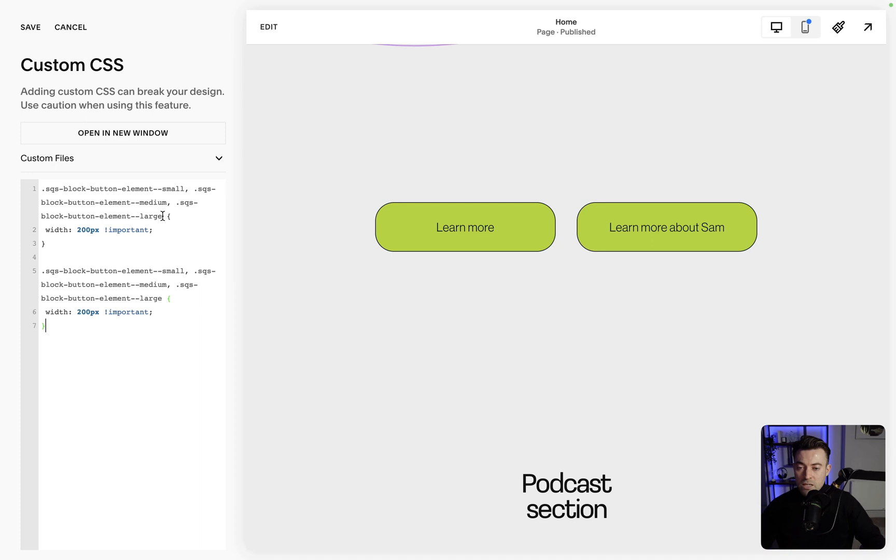
drag(163, 217, 185, 190)
key(BackSpace)
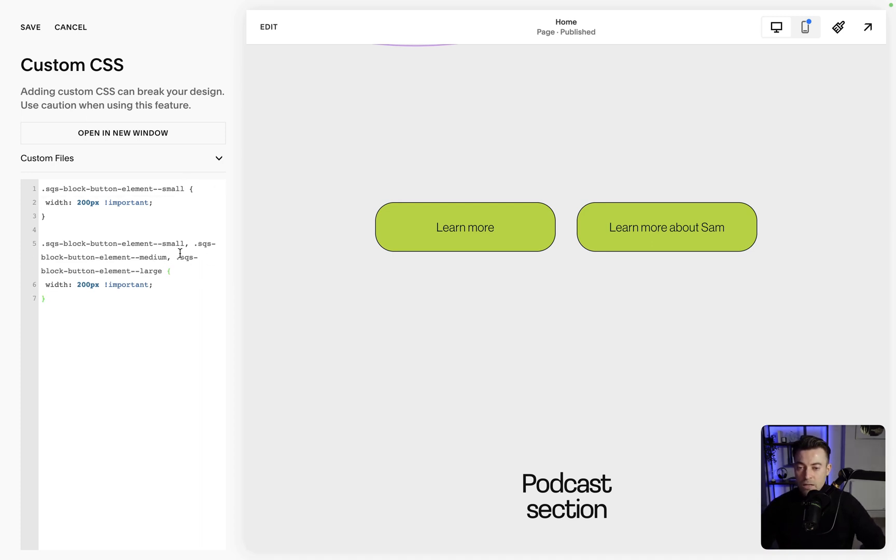
text(2)
key(Return)
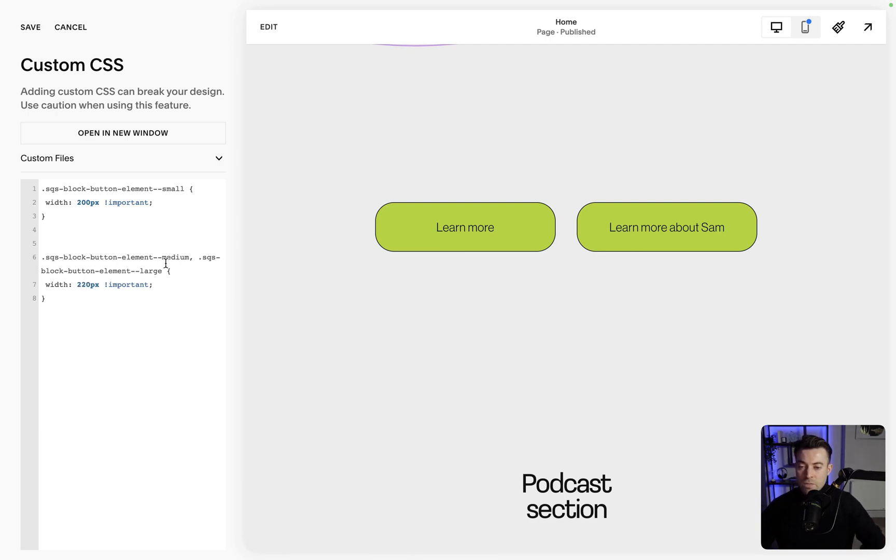
Step: Split the remaining copy into separate medium (220px) and large (250px) button rules
drag(164, 271, 189, 257)
click(62, 300)
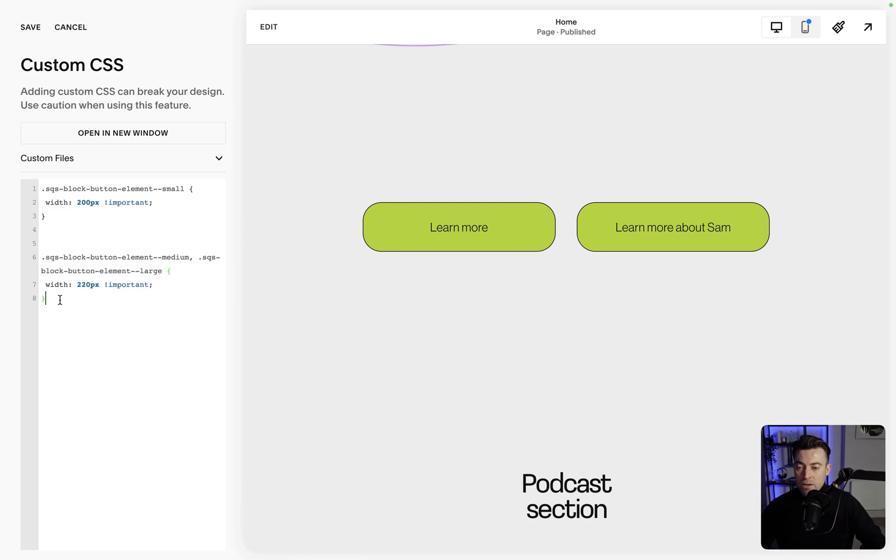
key(ctrl+v)
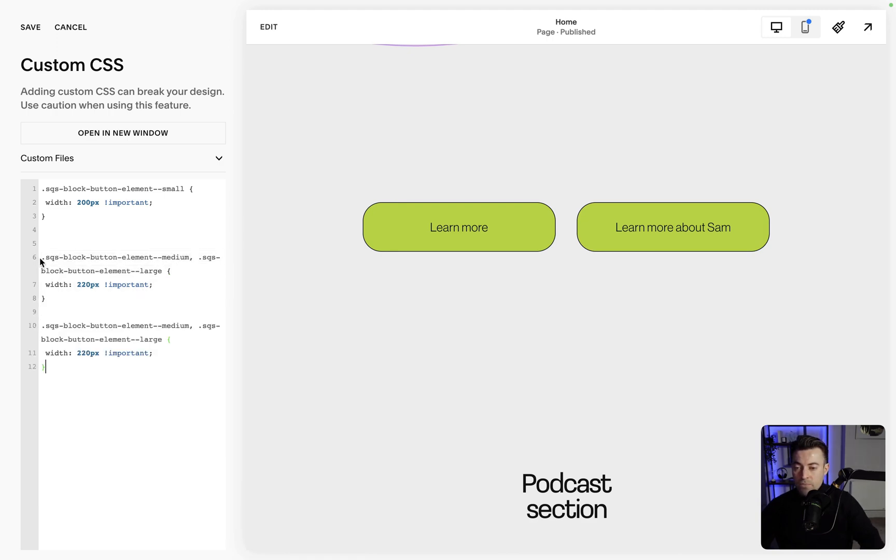
drag(195, 326, 1, 331)
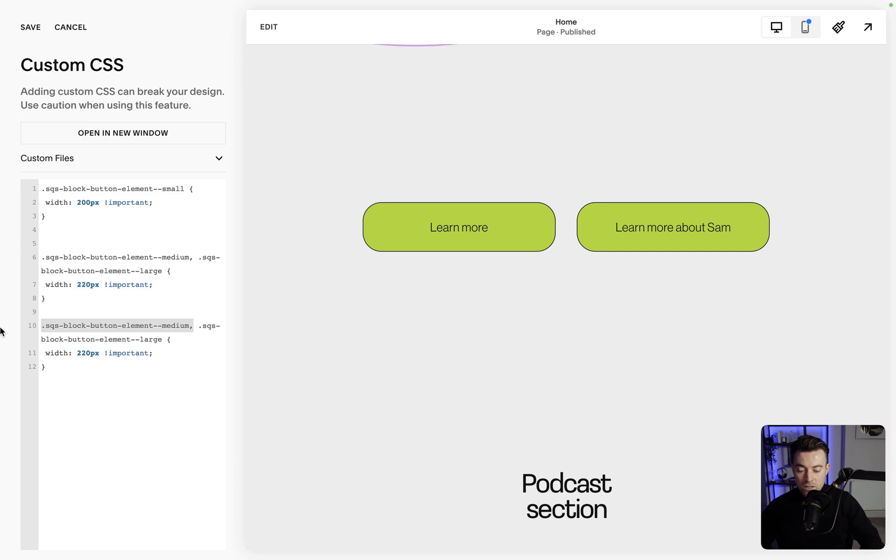
key(BackSpace)
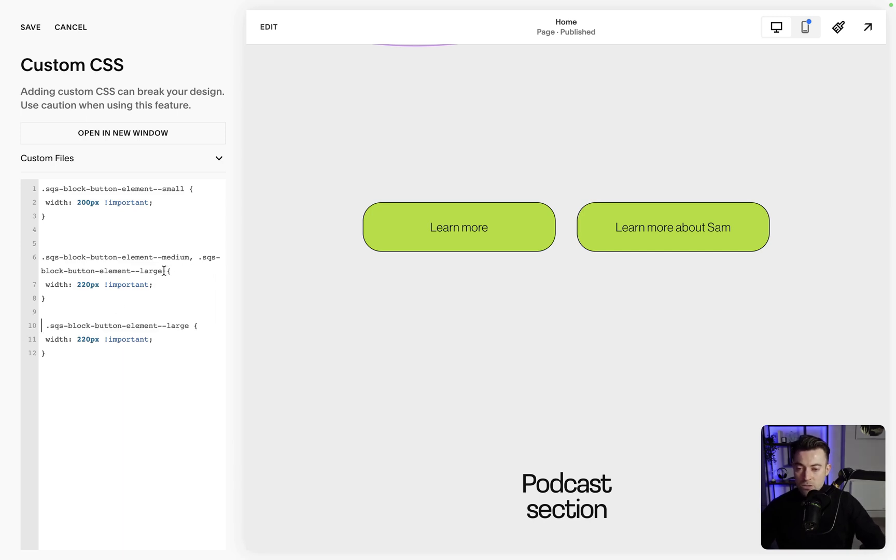
drag(164, 270, 196, 259)
key(BackSpace)
text(5)
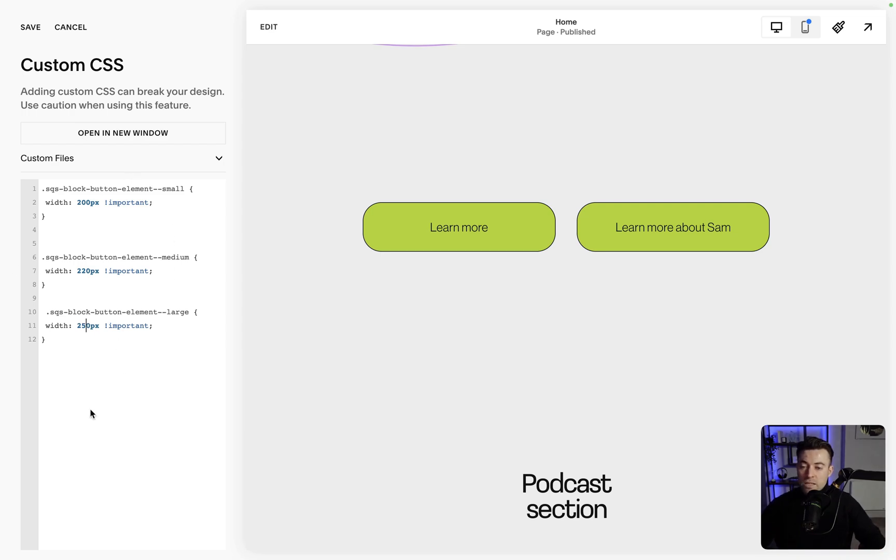
scroll(424, 211, up, 2)
scroll(423, 205, up, 8)
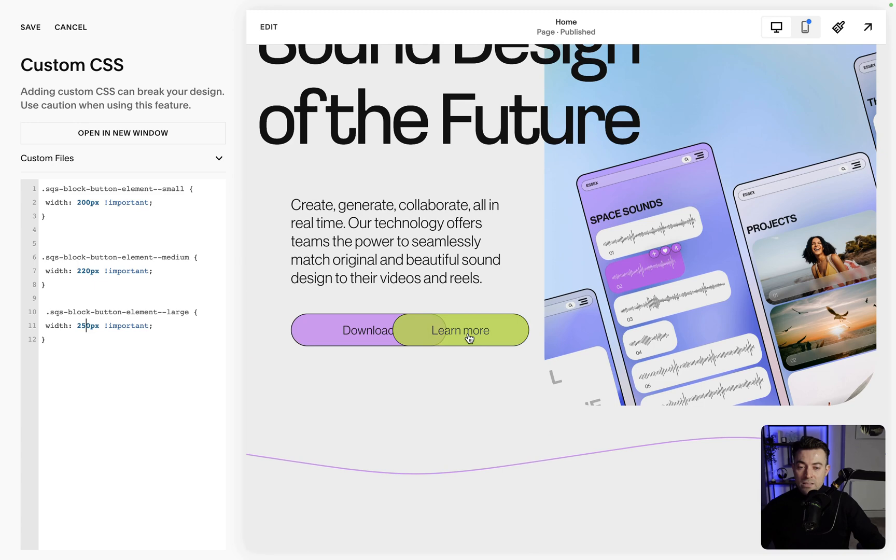
Step: Preview the page, then edit the widths to small 300px, medium and large 200px
click(868, 27)
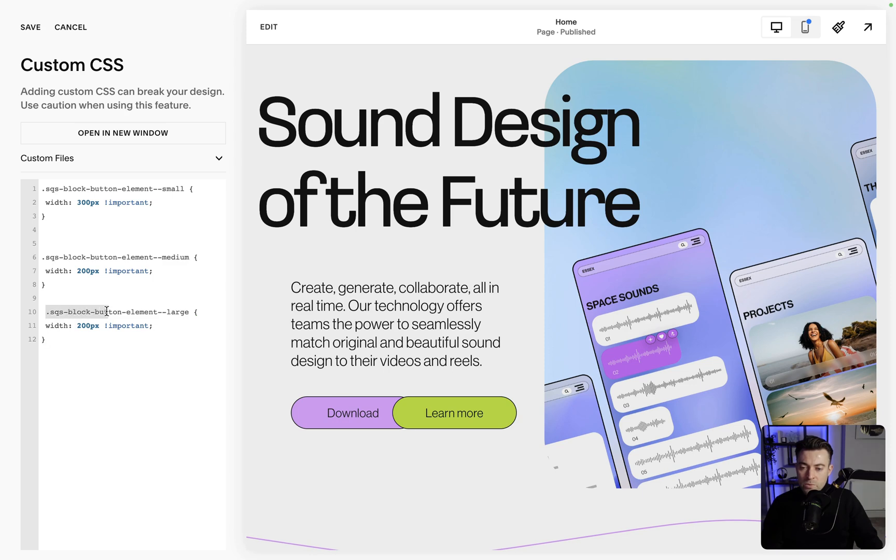
drag(107, 312, 143, 312)
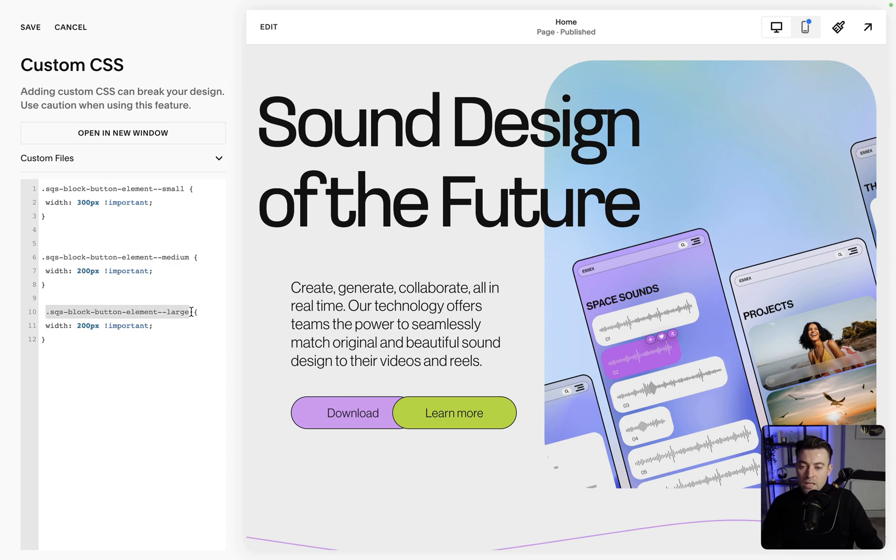
click(269, 26)
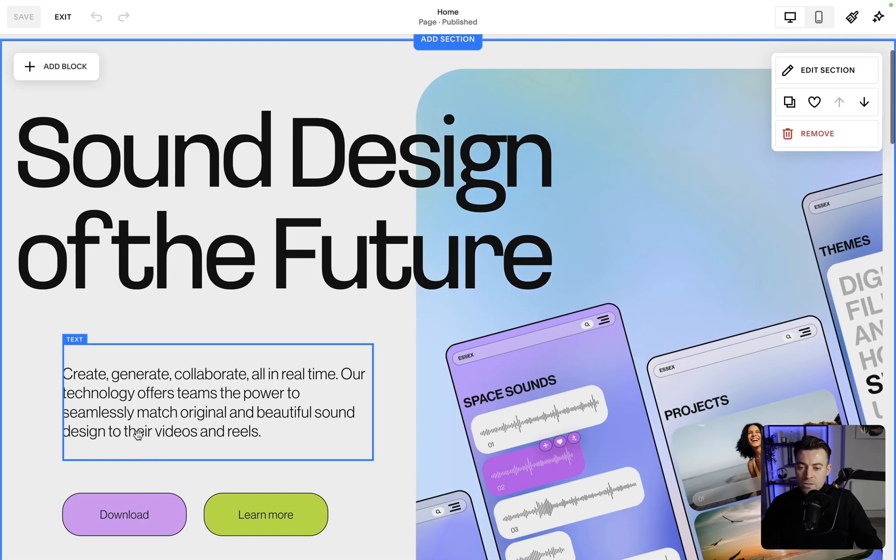
double_click(129, 504)
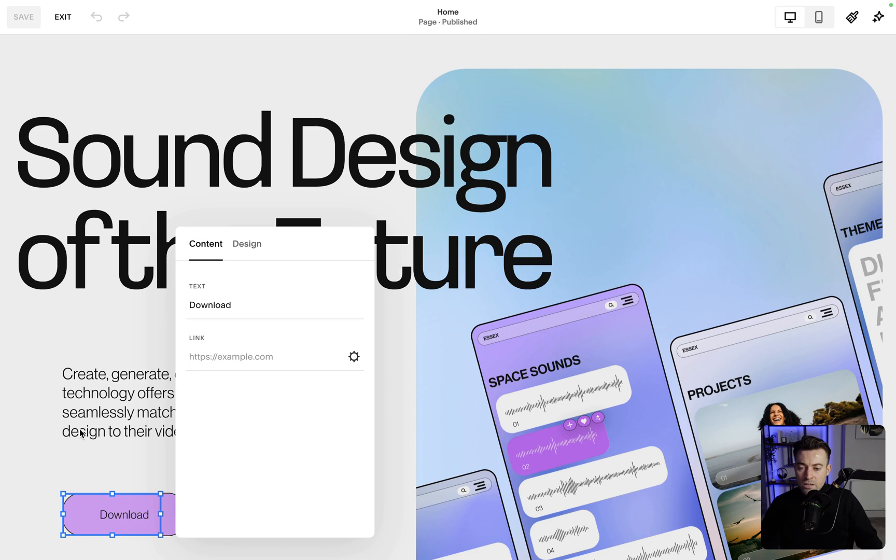
click(81, 449)
click(86, 507)
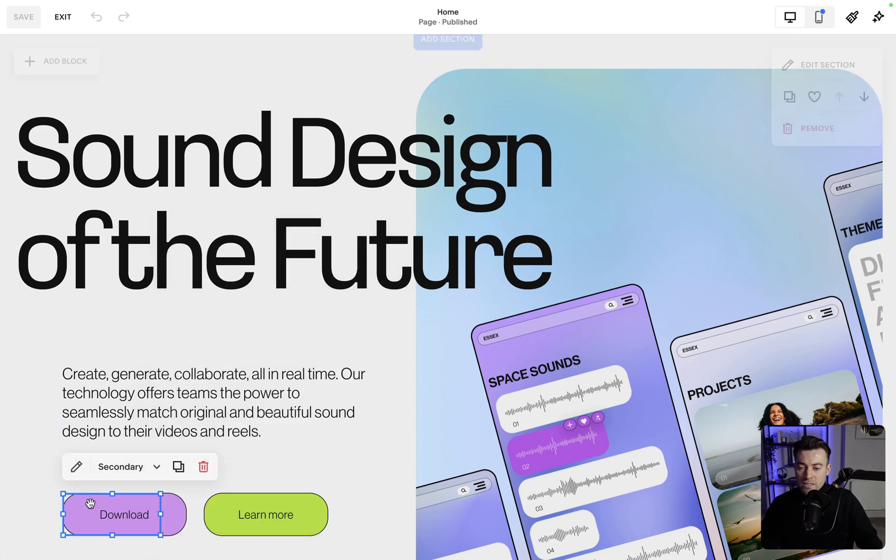
click(265, 504)
click(64, 17)
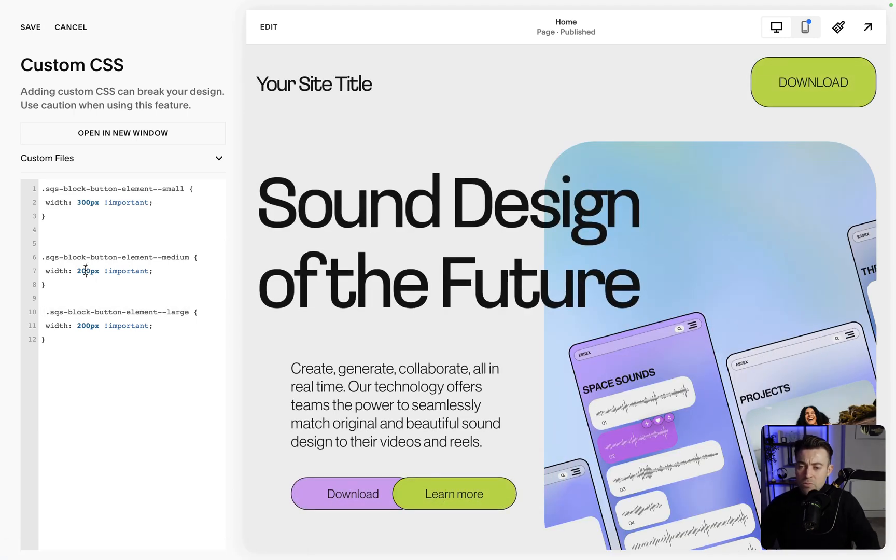
text(3)
Step: Set medium buttons to 300px and small to 400px, then save the Custom CSS
click(82, 271)
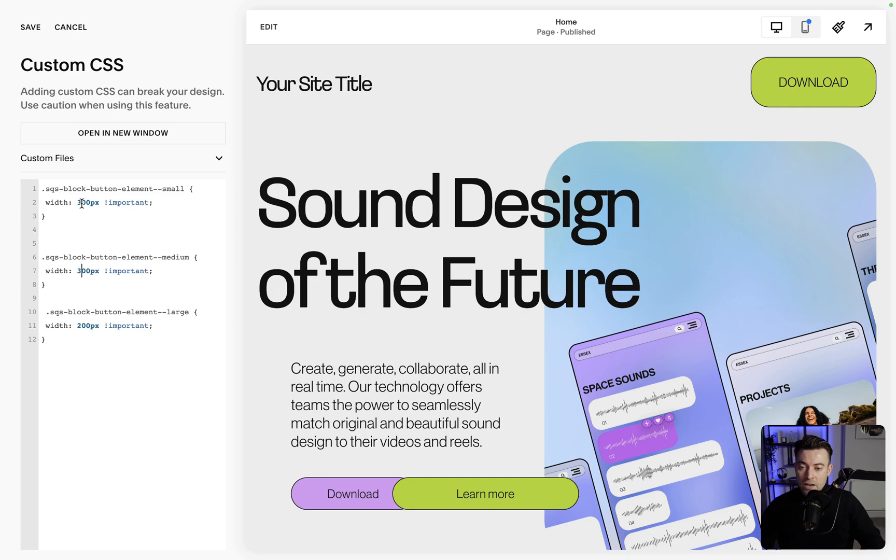
key(BackSpace)
text(4)
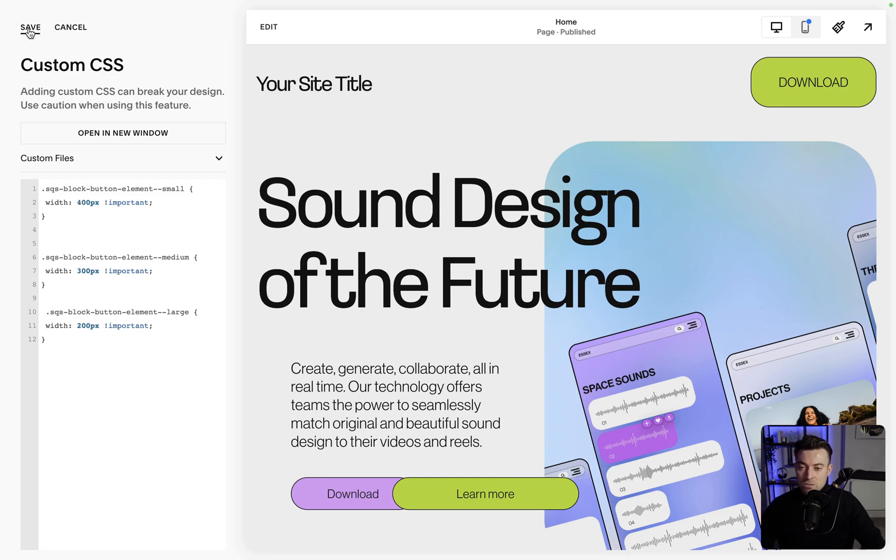
click(30, 28)
Step: Add a new Button block below the Download button in the page editor
click(269, 26)
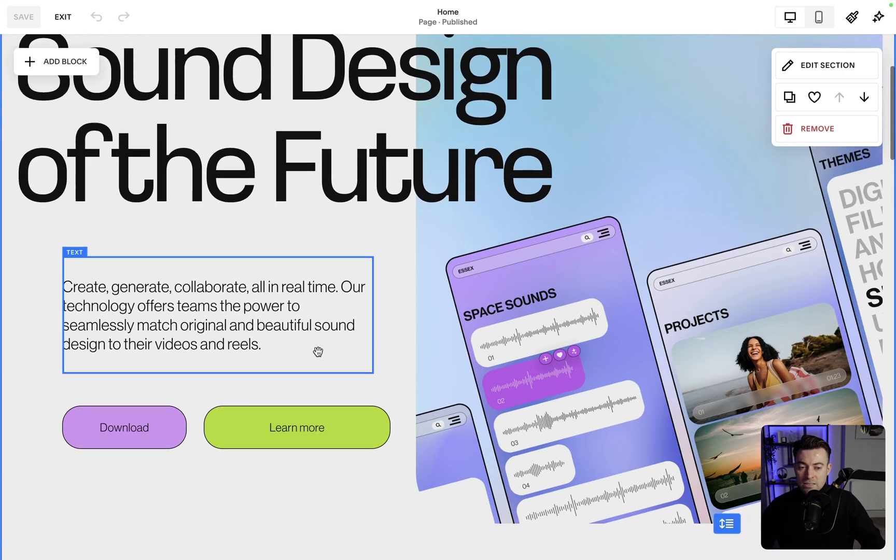
scroll(309, 338, down, 2)
click(70, 57)
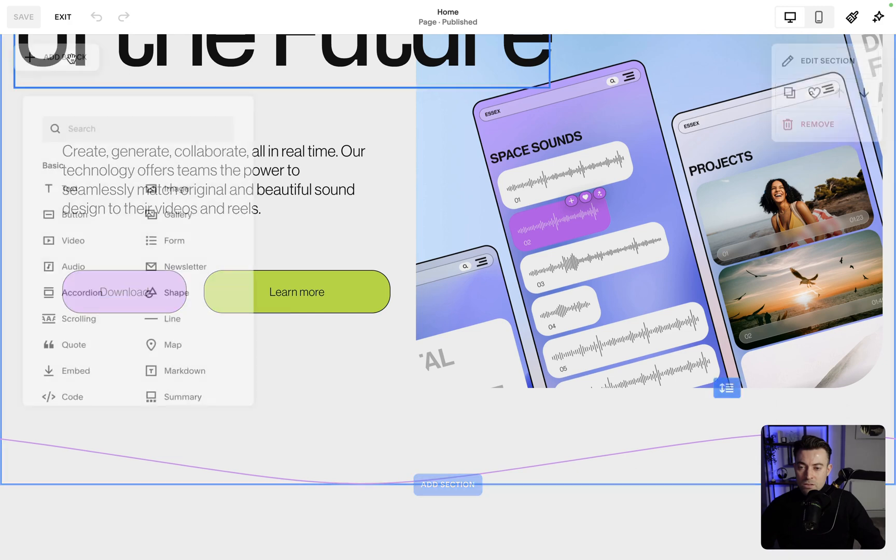
click(74, 214)
mouse_move(123, 169)
mouse_down()
mouse_move(152, 289)
mouse_move(152, 364)
mouse_up()
Step: Give the new button the Tertiary style, save the page and exit back to Custom CSS
click(123, 319)
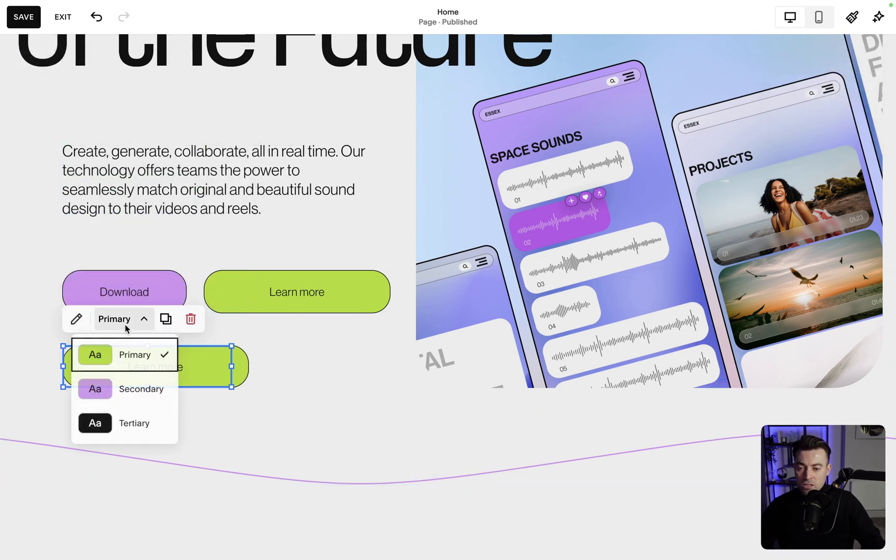
click(130, 421)
click(22, 17)
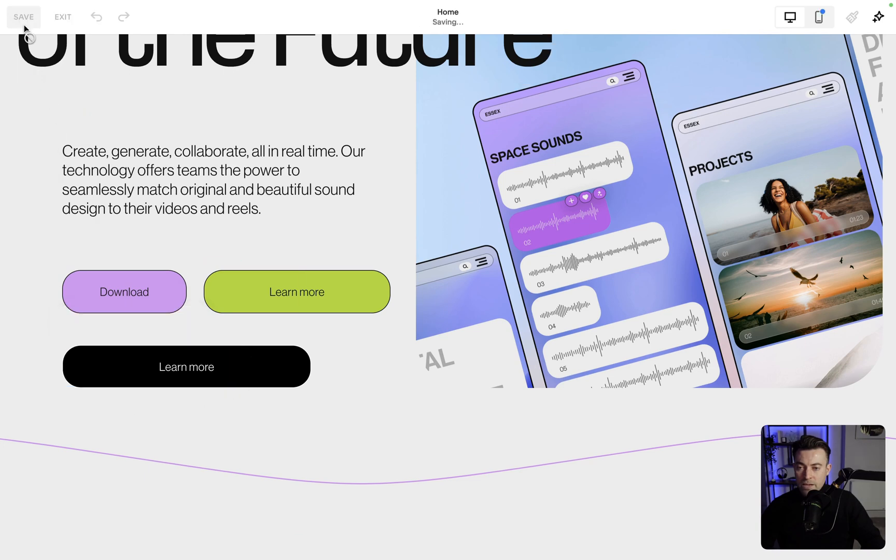
click(63, 17)
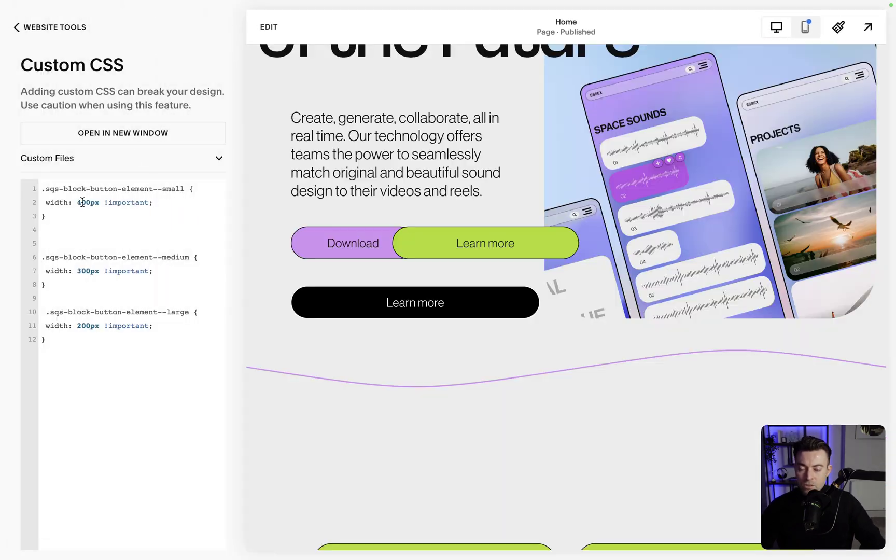
click(82, 202)
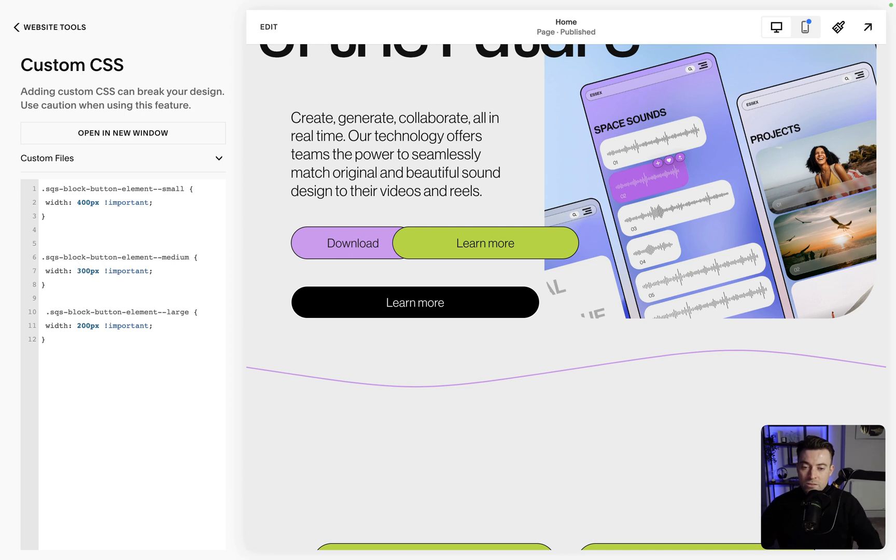
Step: Test the medium width at 600px, restore it to 300px and set the large width to 300px
key(BackSpace)
text(4)
key(BackSpace)
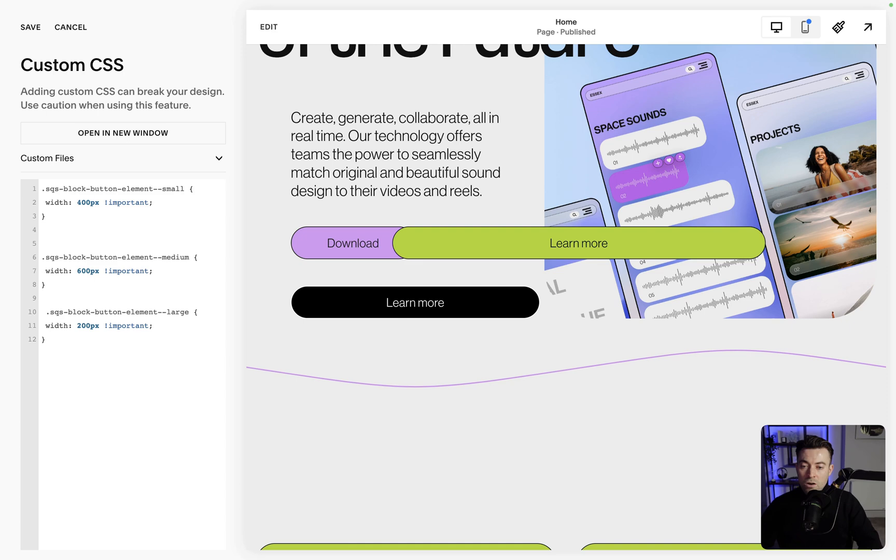
text(3)
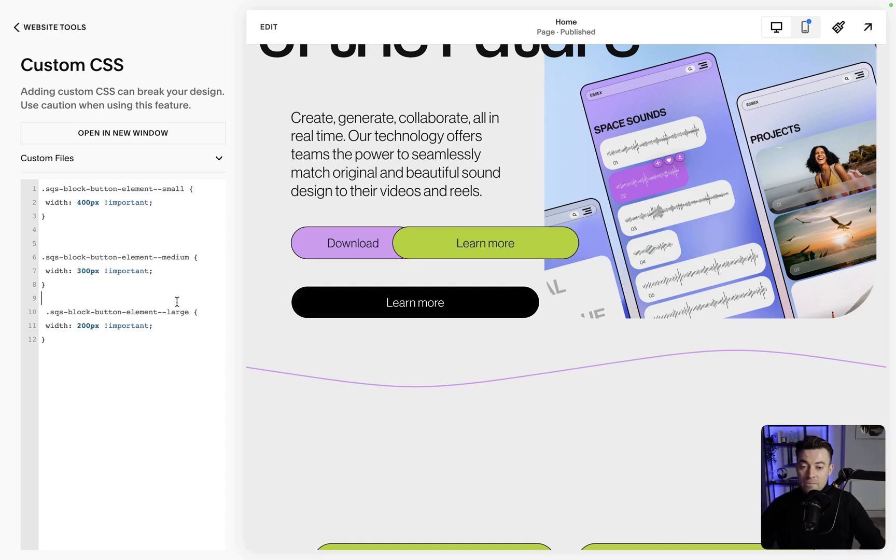
key(BackSpace)
text(3)
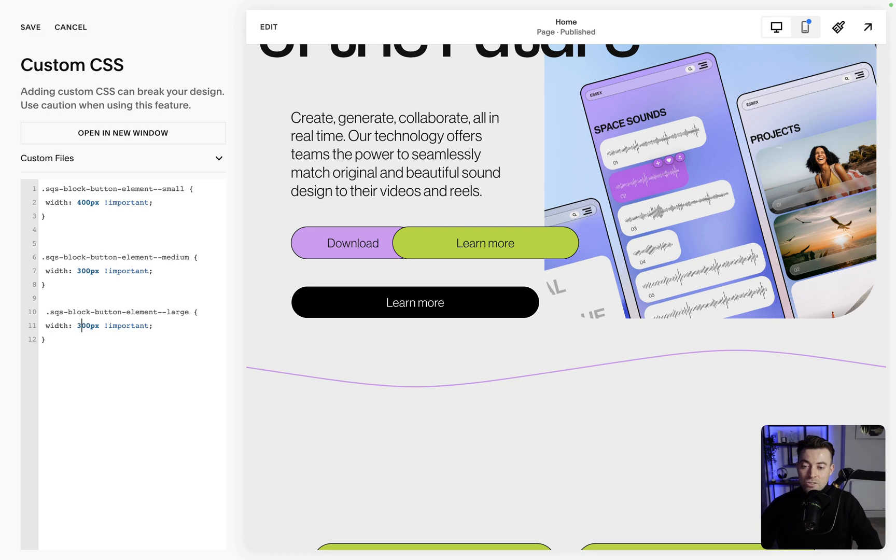